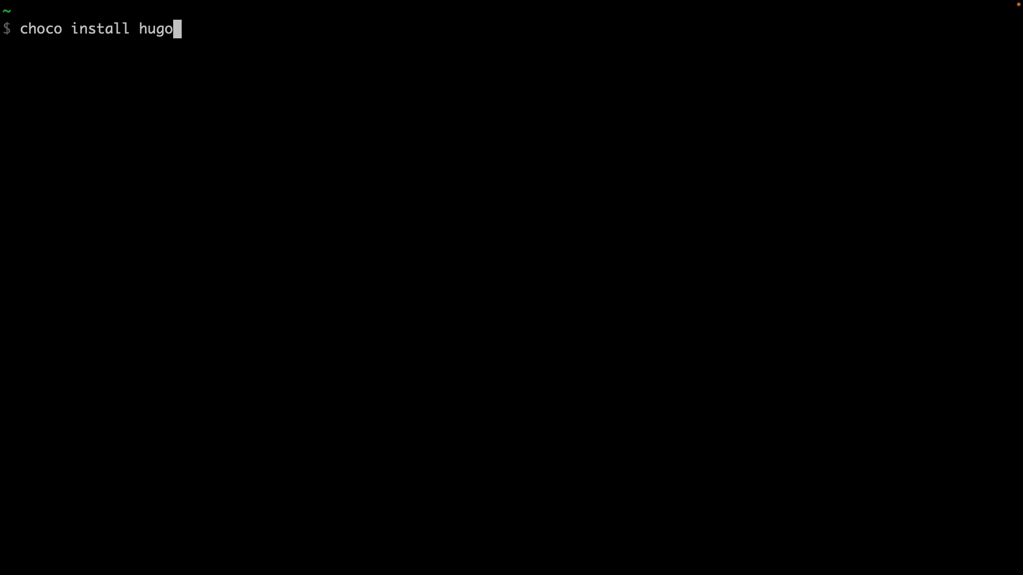
{"action": "type", "text": "-extended "}
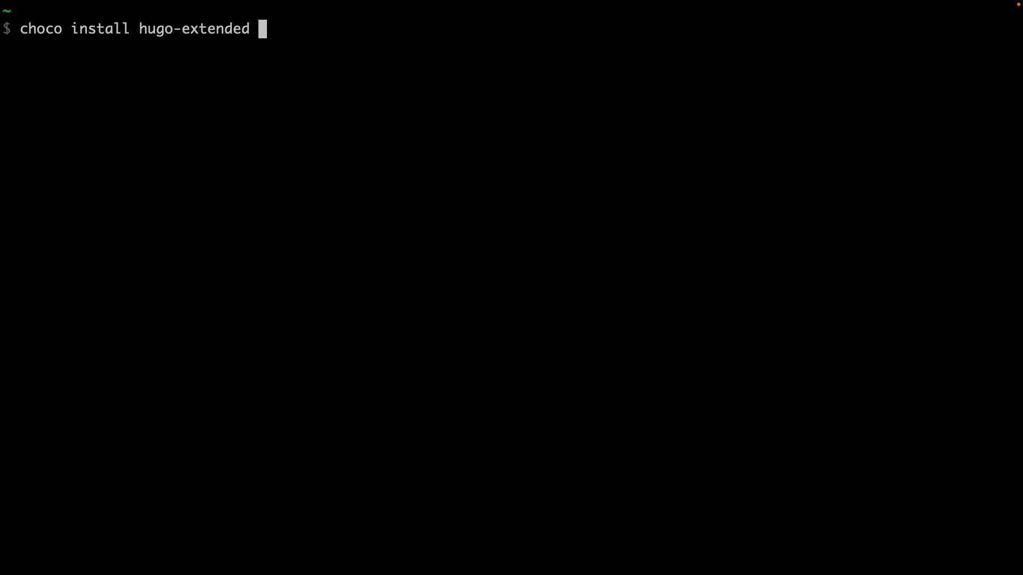
{"action": "type", "text": "-confirm"}
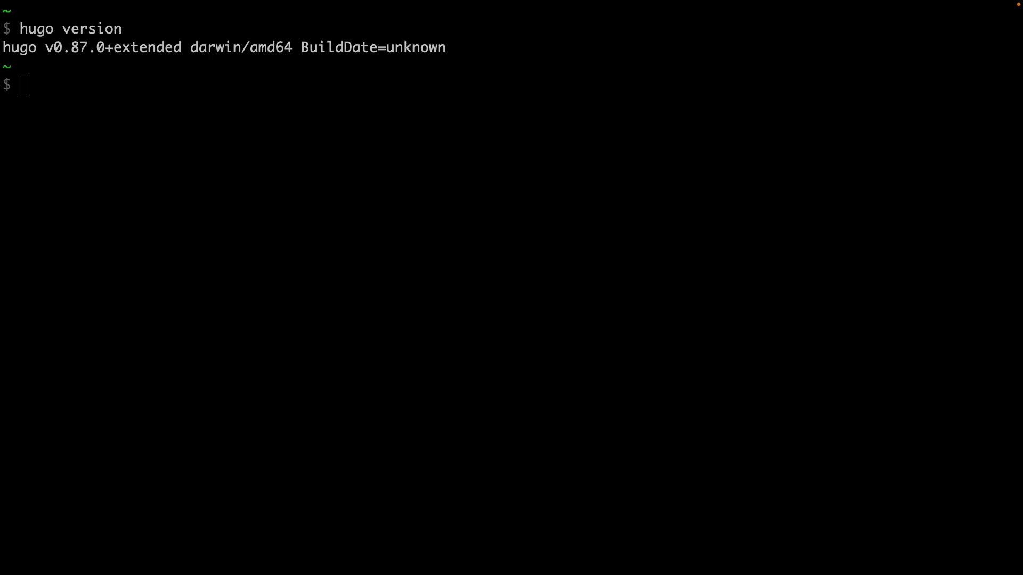
Step: Run 'hugo new site my-first-hugo-site' to scaffold the new site
{"action": "left_click", "coordinate": [144, 127]}
{"action": "type", "text": "hugo new s"}
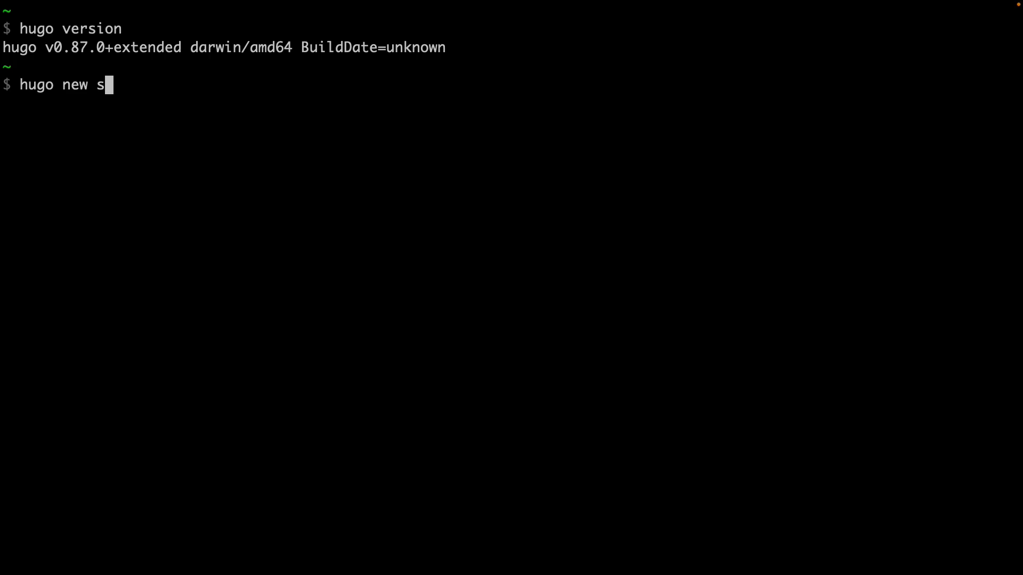
{"action": "type", "text": "ite "}
{"action": "type", "text": "my-first-"}
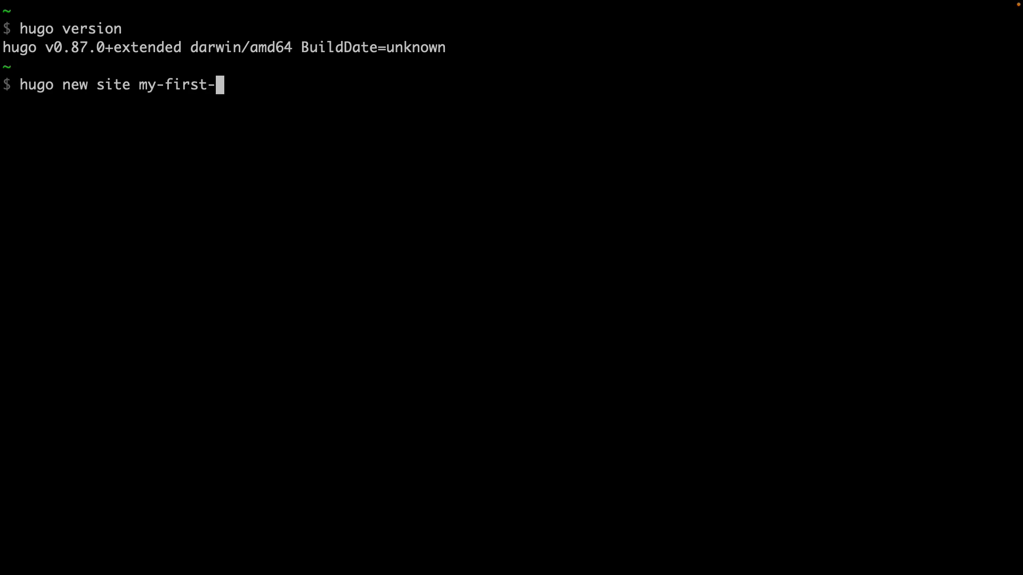
{"action": "type", "text": "hugo-site"}
{"action": "key", "text": "Return"}
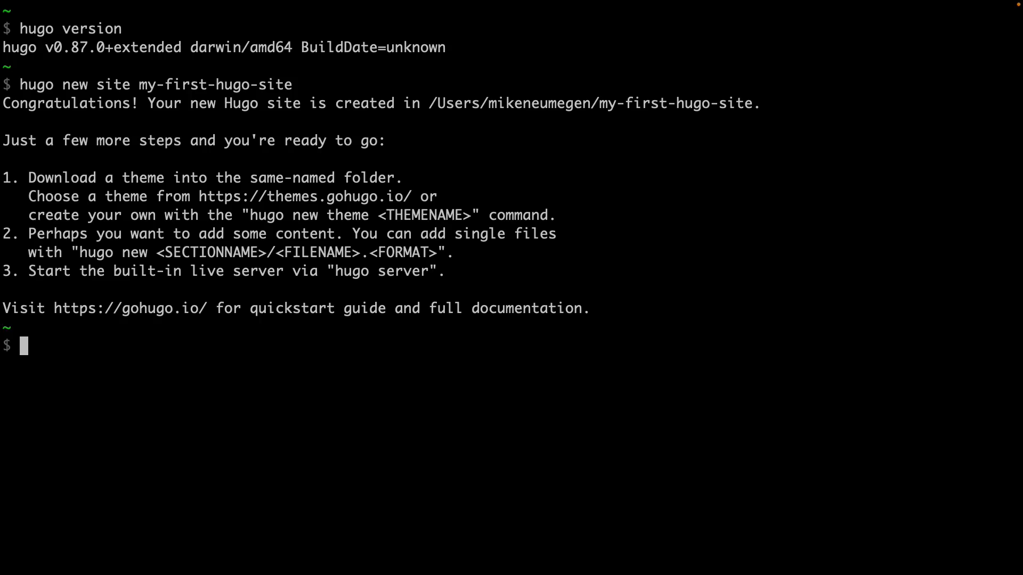